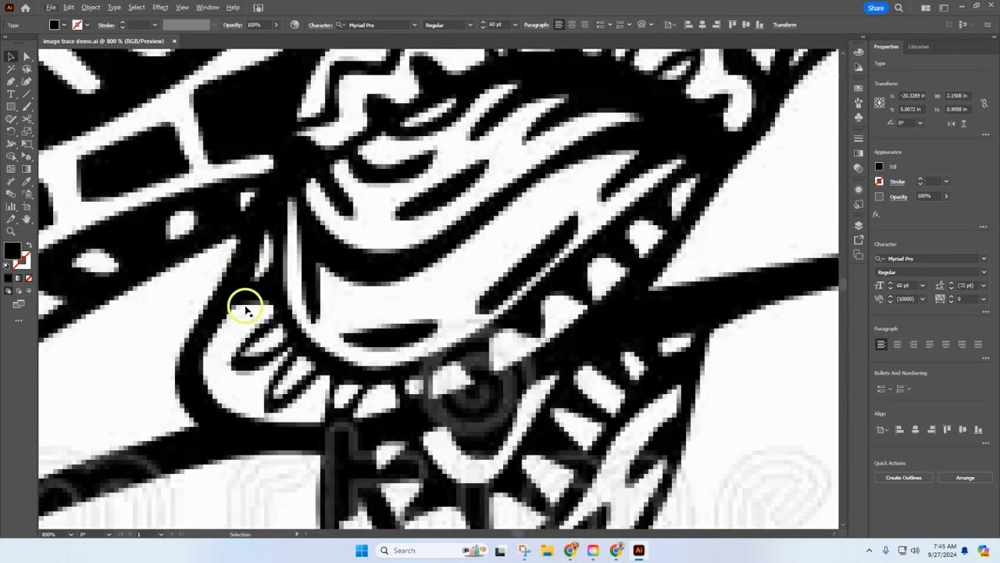
Compare the edges of the raster whale and the vector whale at high magnification.
scroll(250, 308, "down", 2)
scroll(352, 357, "down", 3)
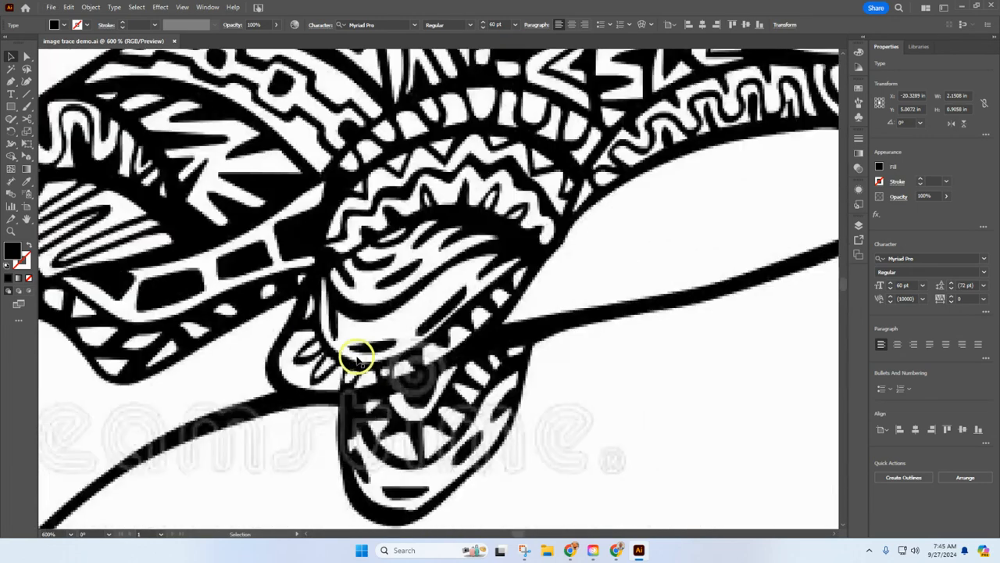
scroll(355, 358, "down", 3)
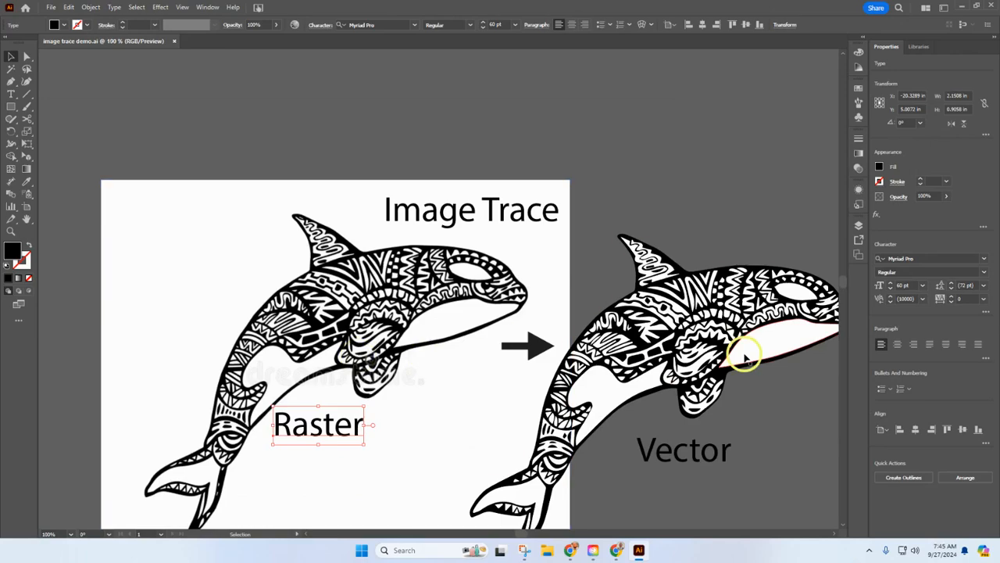
scroll(670, 358, "up", 8)
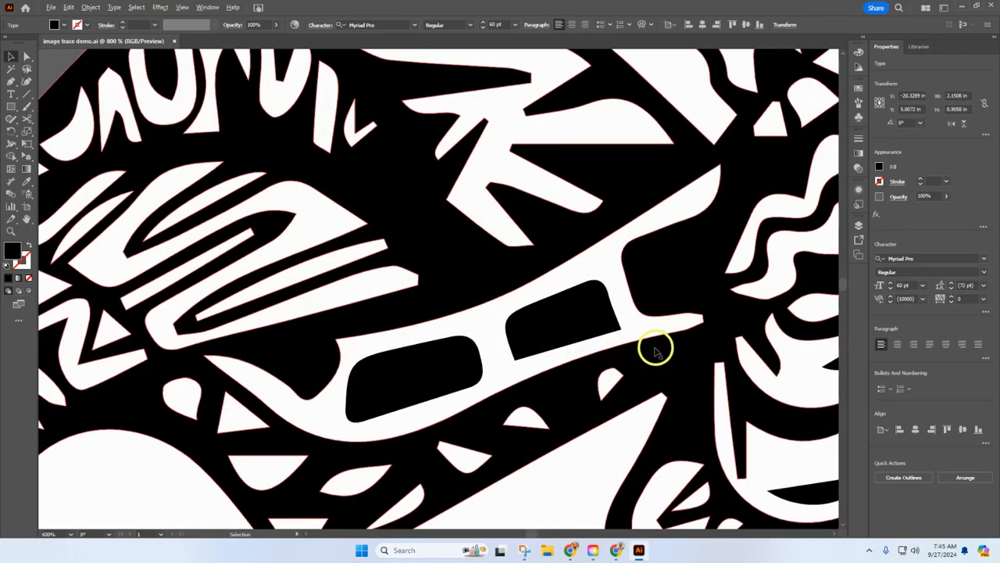
scroll(617, 327, "down", 10)
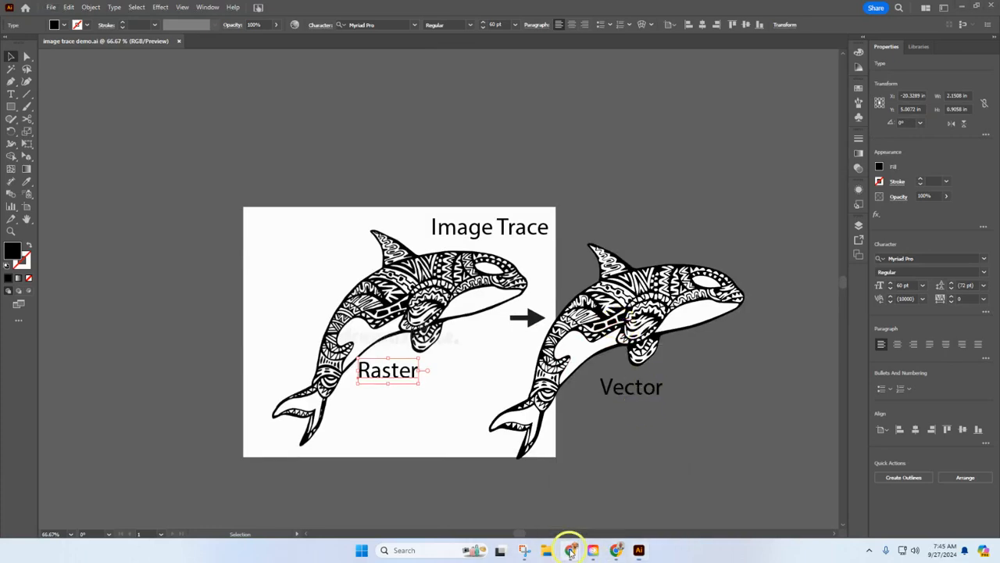
Switch to Chrome and search Google for "zentangle animal".
mouse_move(570, 550)
left_click(535, 522)
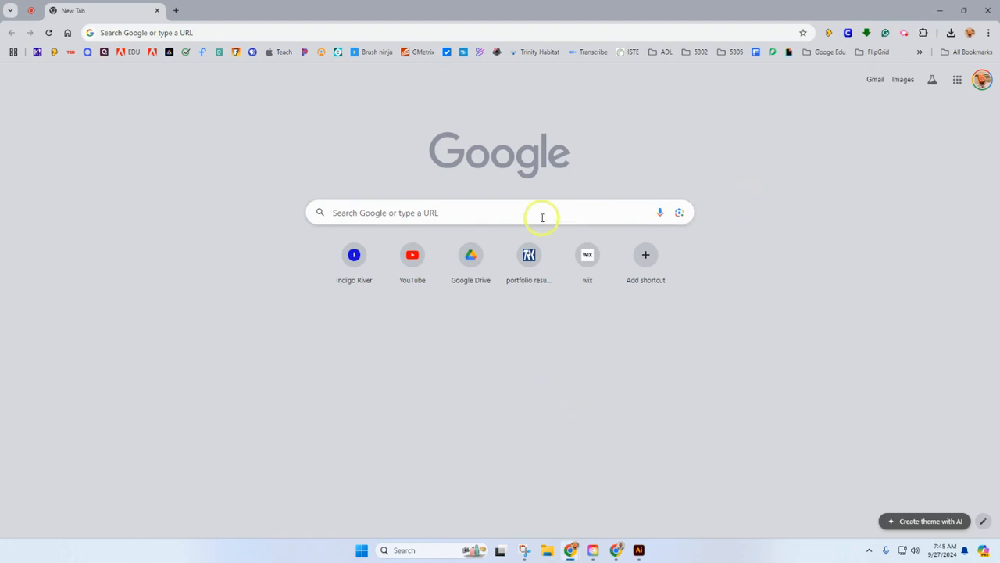
left_click(541, 218)
left_click(423, 245)
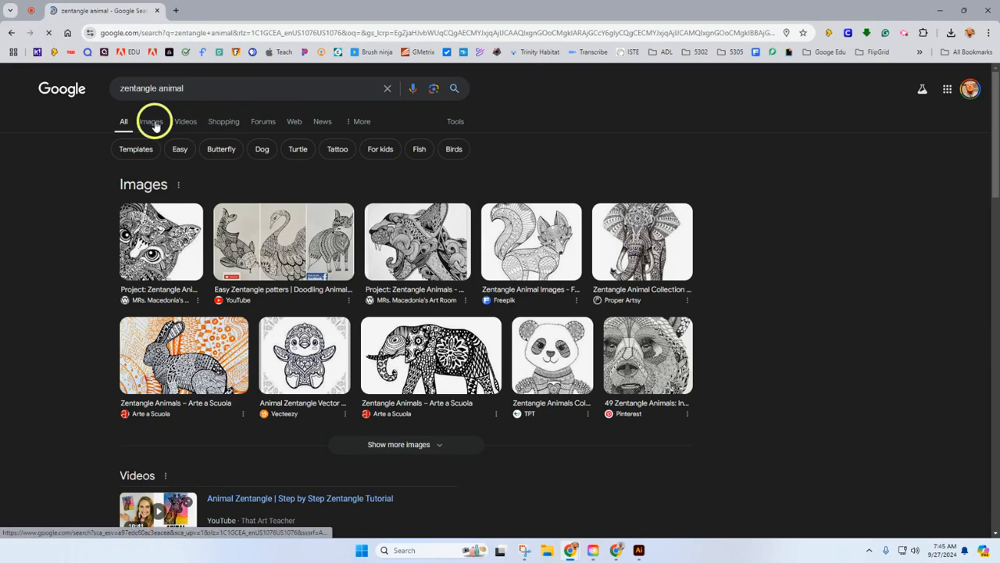
Show the image results for the search and restrict them to the Large size.
left_click(148, 123)
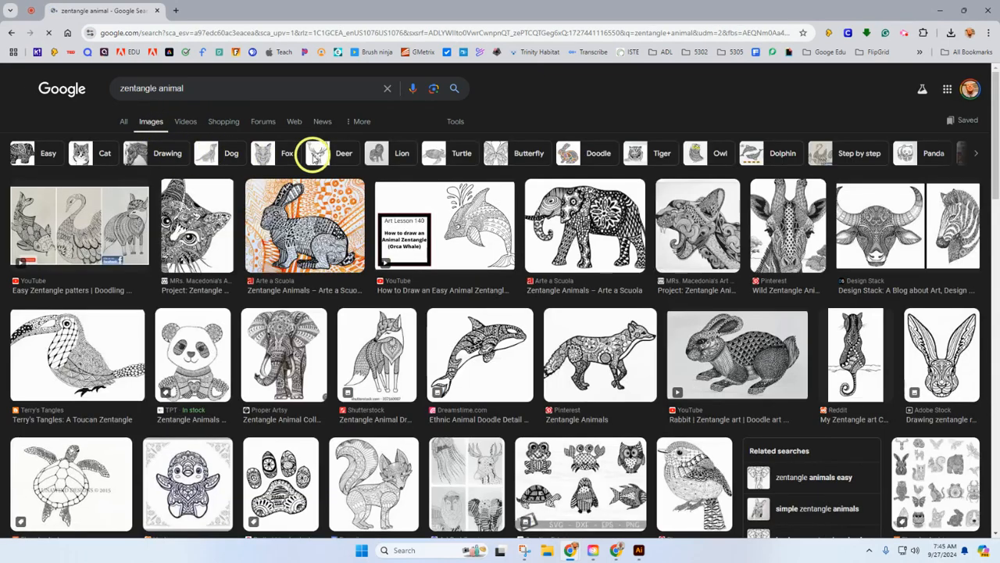
left_click(454, 123)
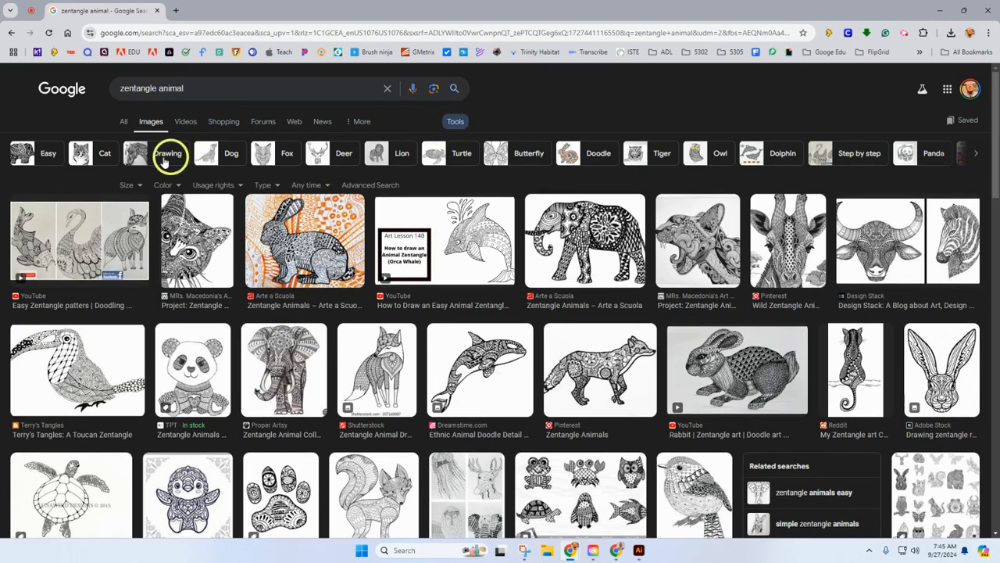
left_click(134, 185)
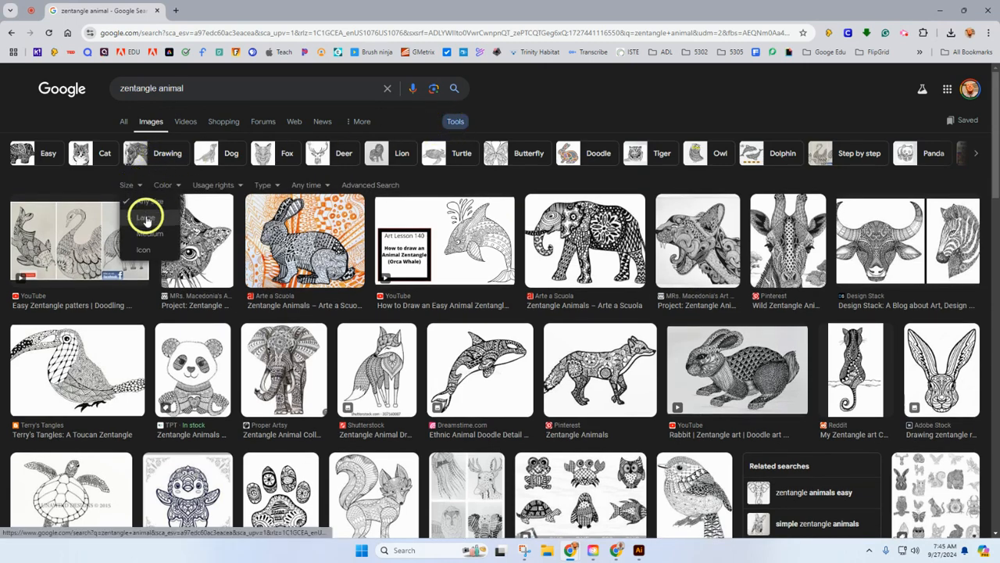
left_click(145, 217)
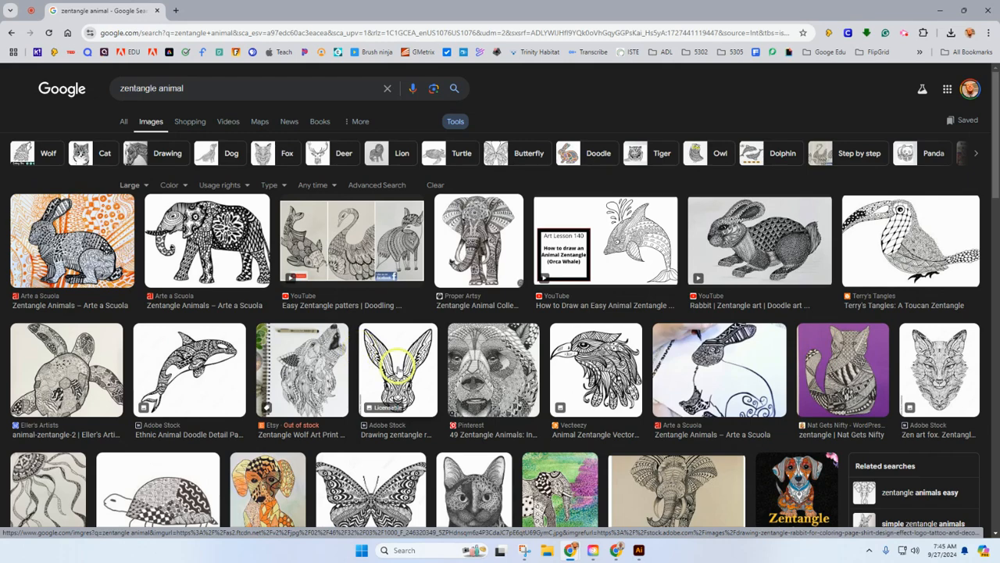
Preview the zentangle rabbit, the toucan and the Adobe Stock killer whale from the image results.
left_click(400, 374)
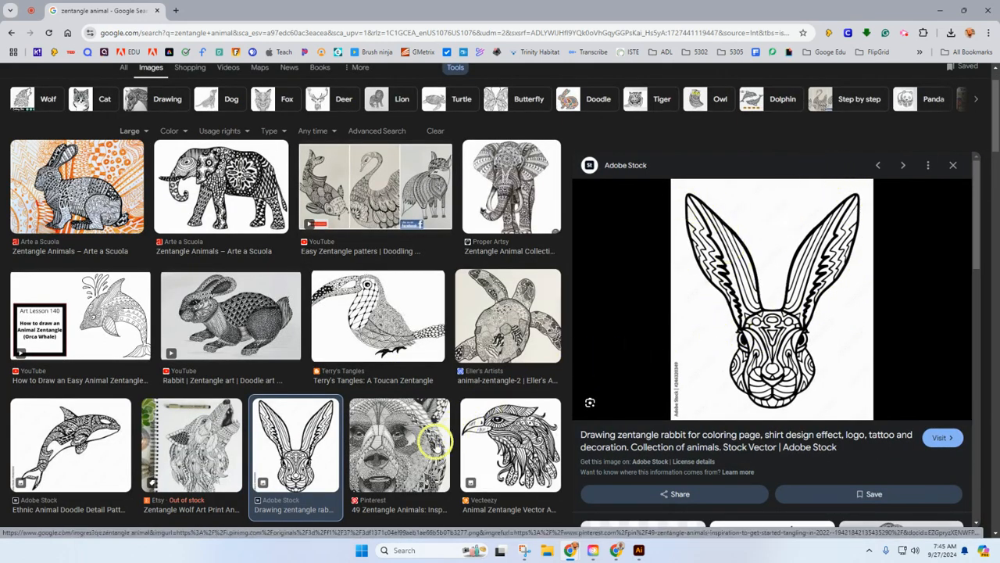
left_click(378, 317)
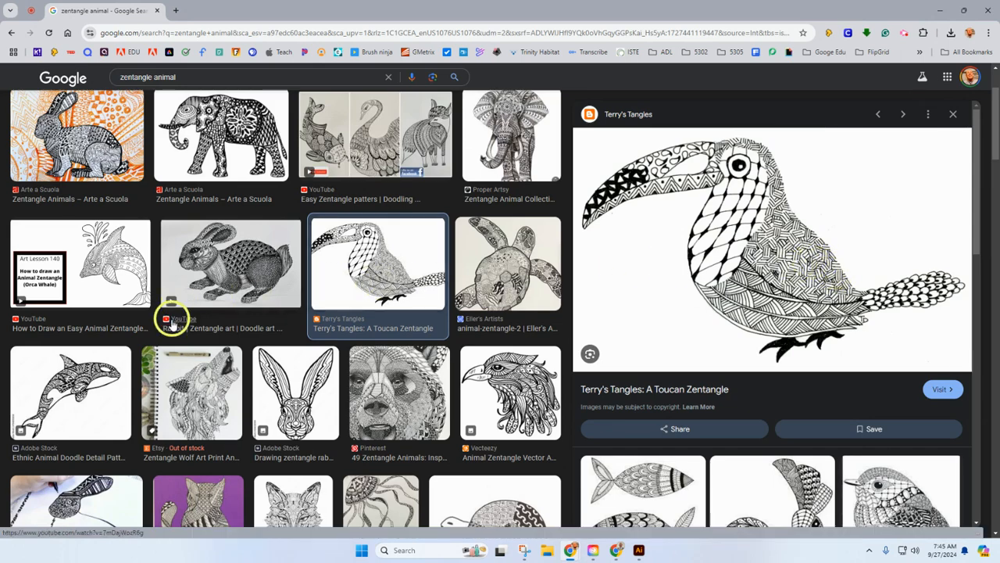
left_click(90, 405)
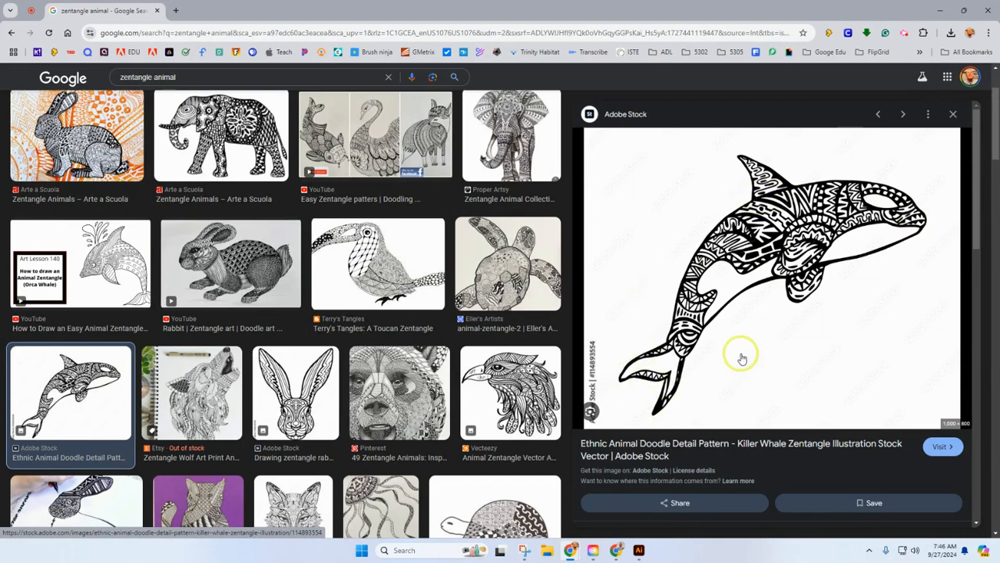
Save the killer whale image to Downloads as whale.webp, replacing the existing file.
right_click(748, 325)
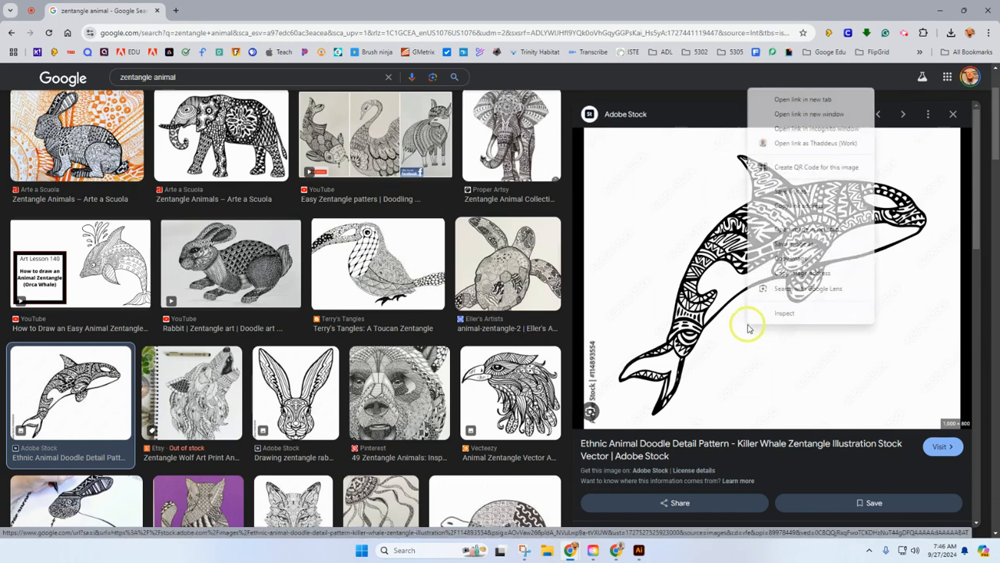
left_click(779, 245)
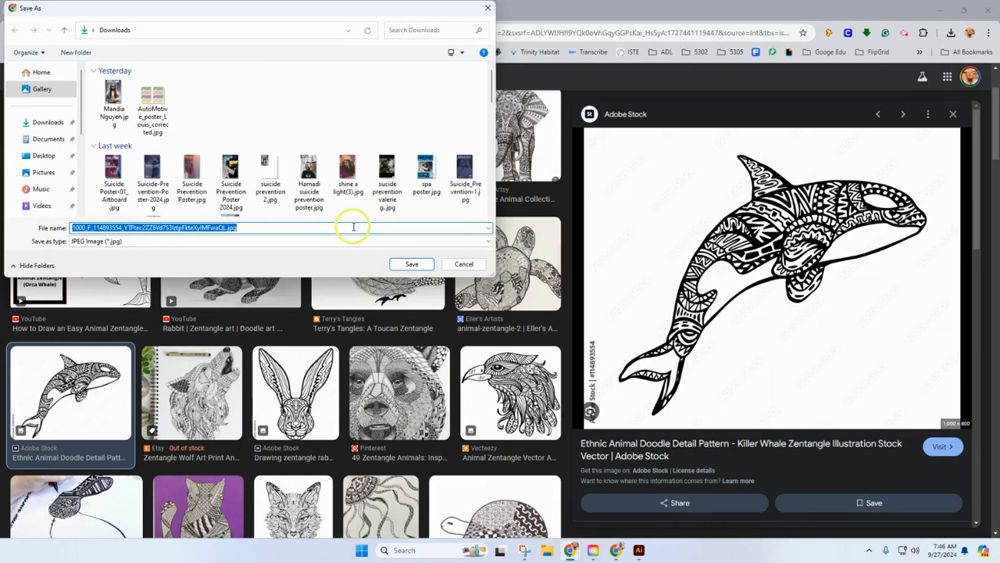
type("whale")
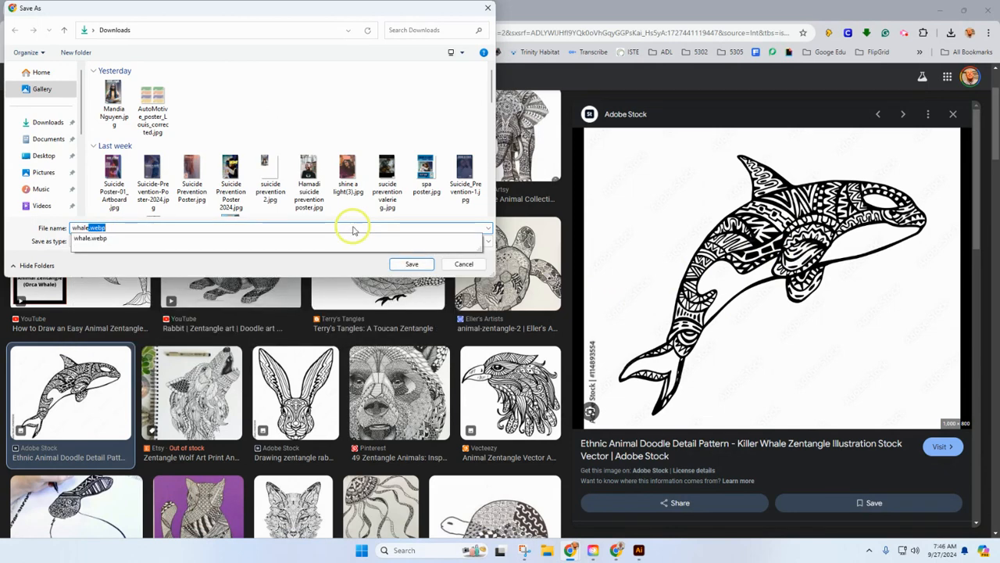
key("Return")
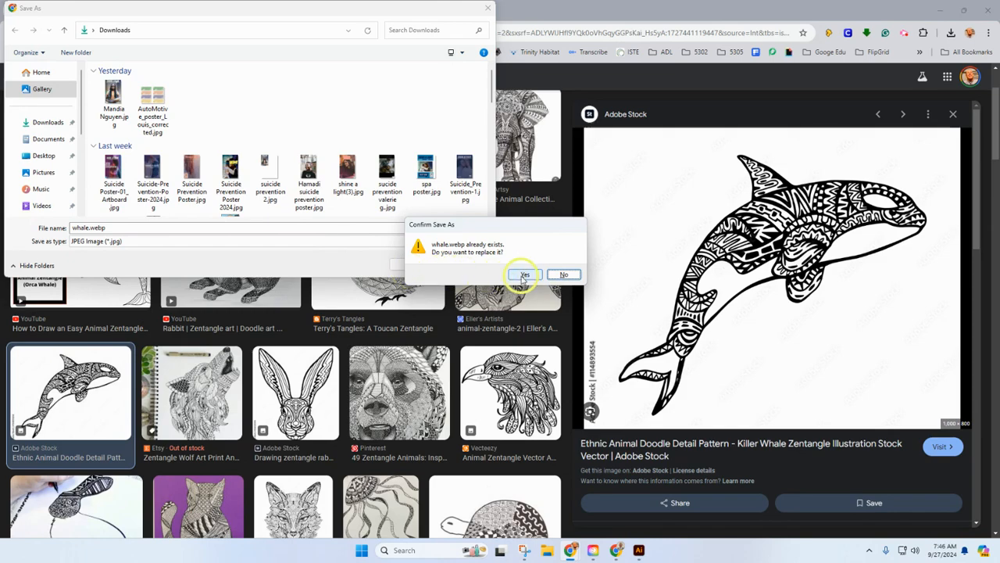
left_click(525, 276)
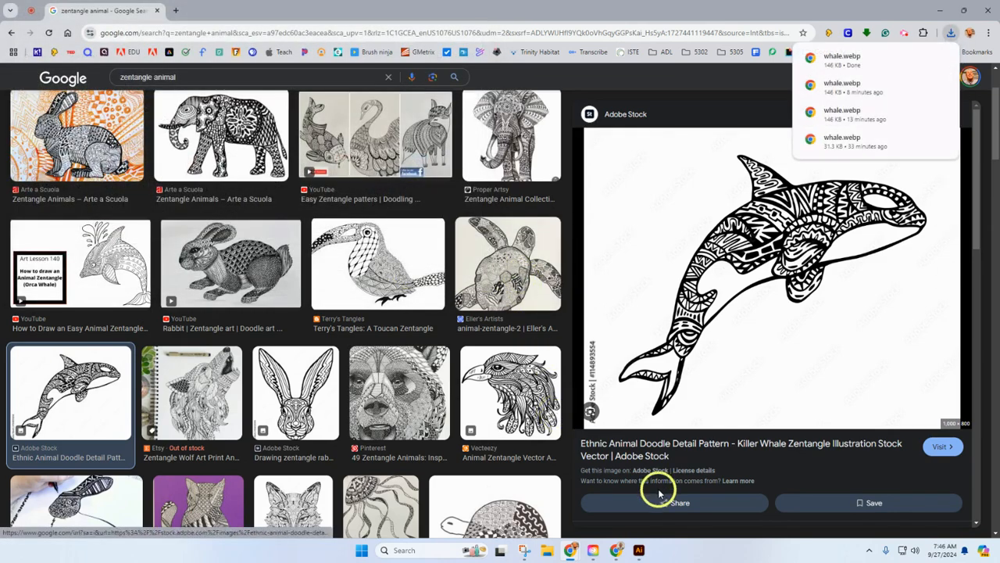
Switch to Illustrator, close image trace demo.ai and open whale.webp from Downloads.
left_click(638, 551)
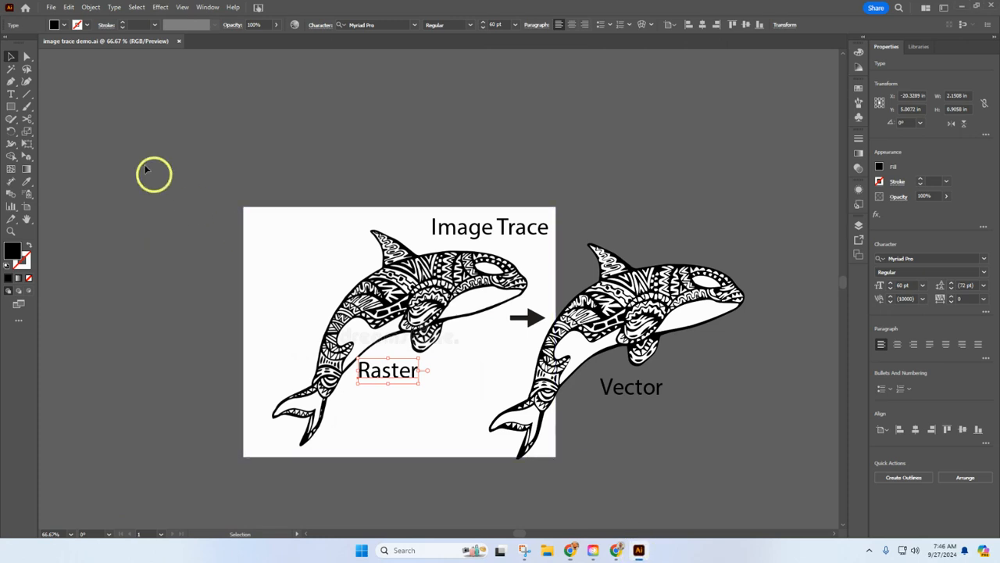
left_click(179, 42)
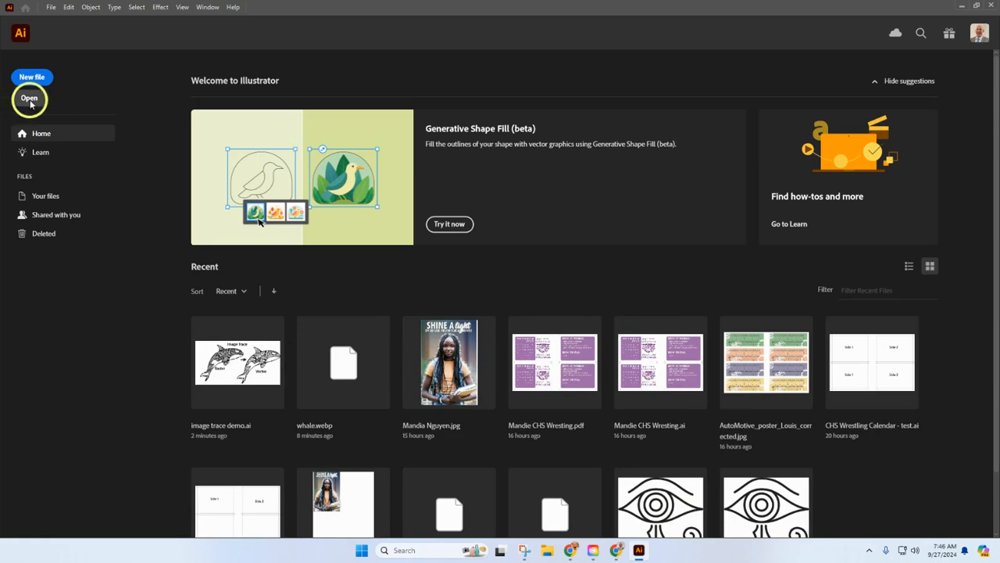
left_click(29, 98)
left_click(114, 95)
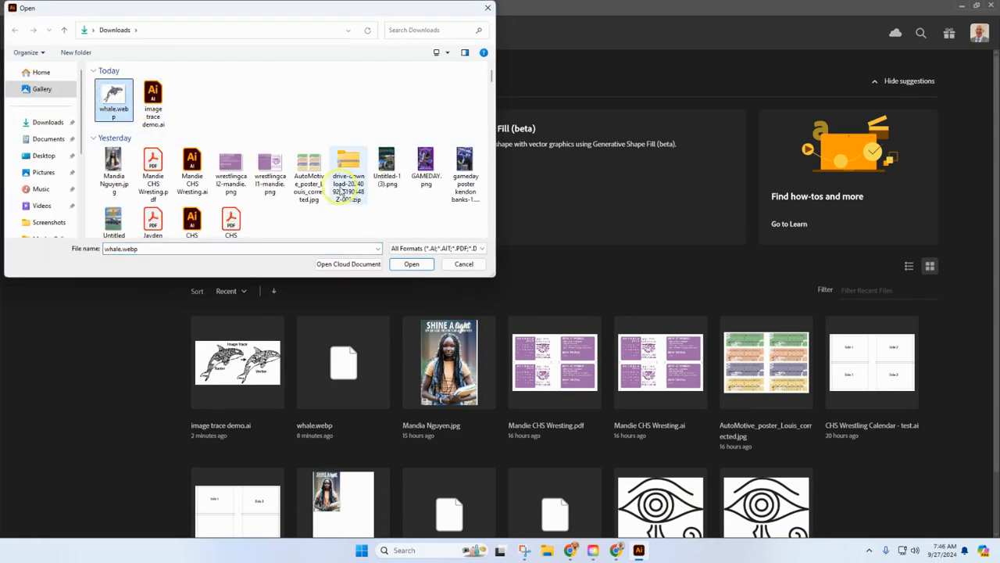
left_click(415, 266)
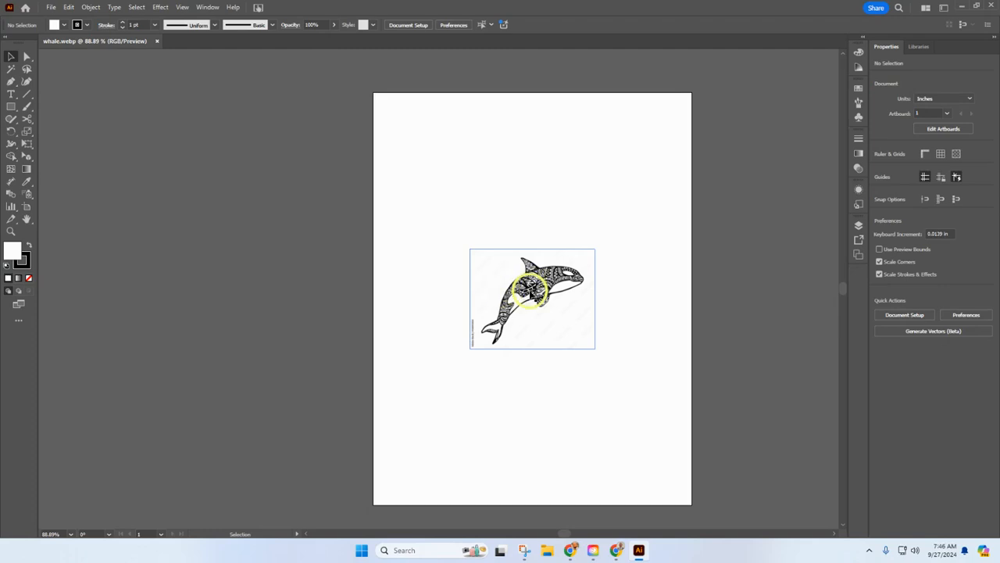
Move the whale image off the artboard into the empty area on its left, to about X -4.99 in and Y 5.79 in.
left_click_drag(538, 297, 250, 297)
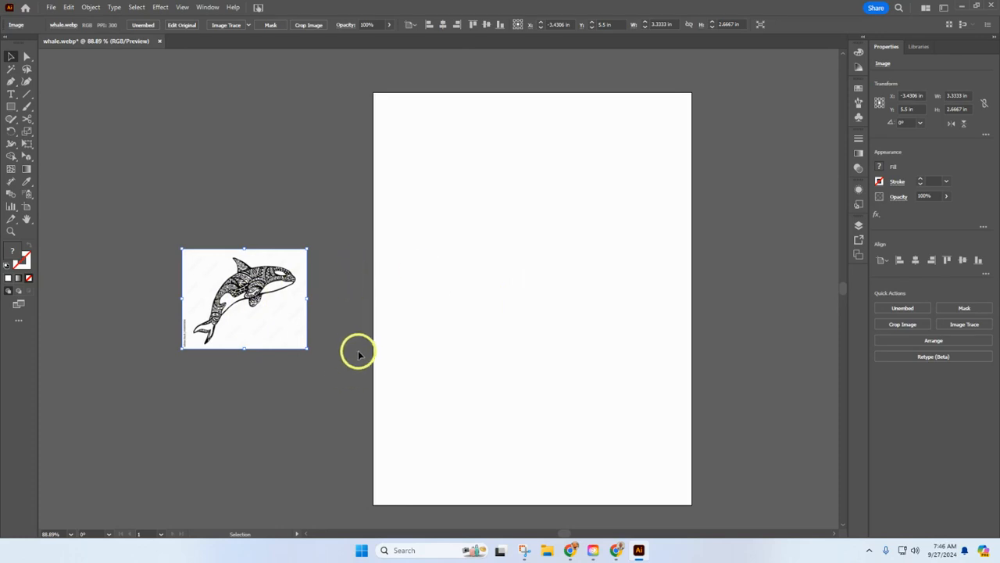
key("space")
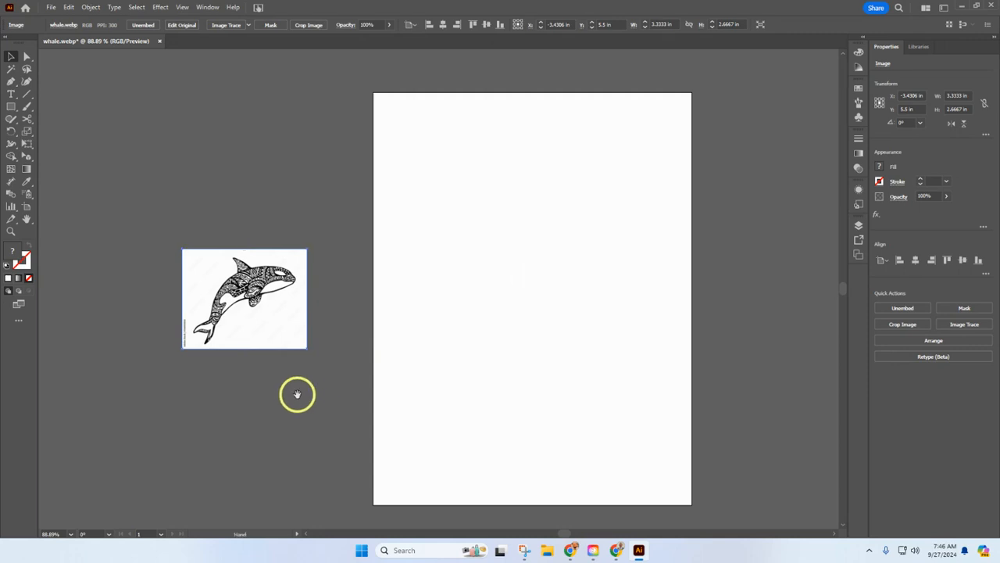
left_click_drag(270, 362, 473, 333)
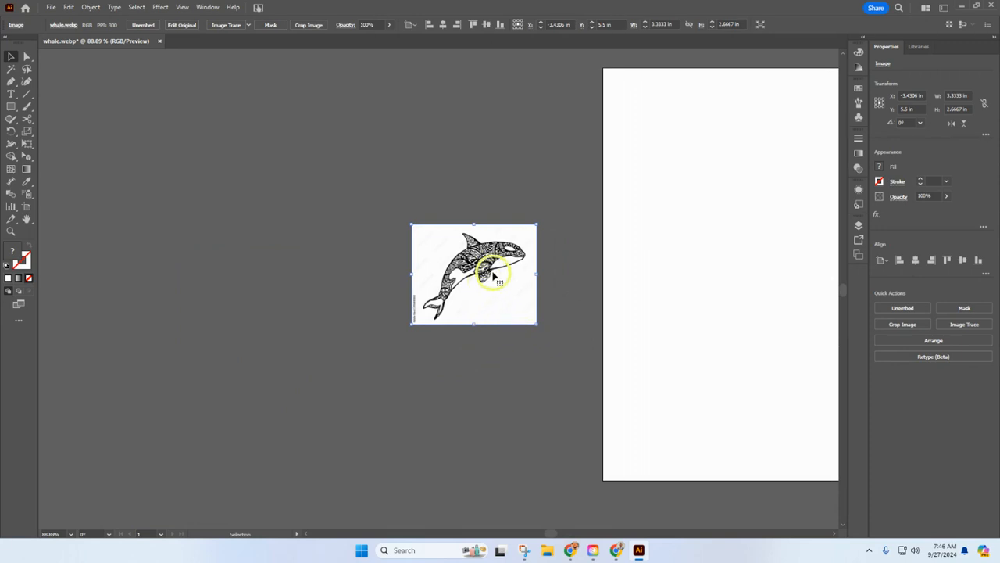
left_click_drag(493, 275, 434, 275)
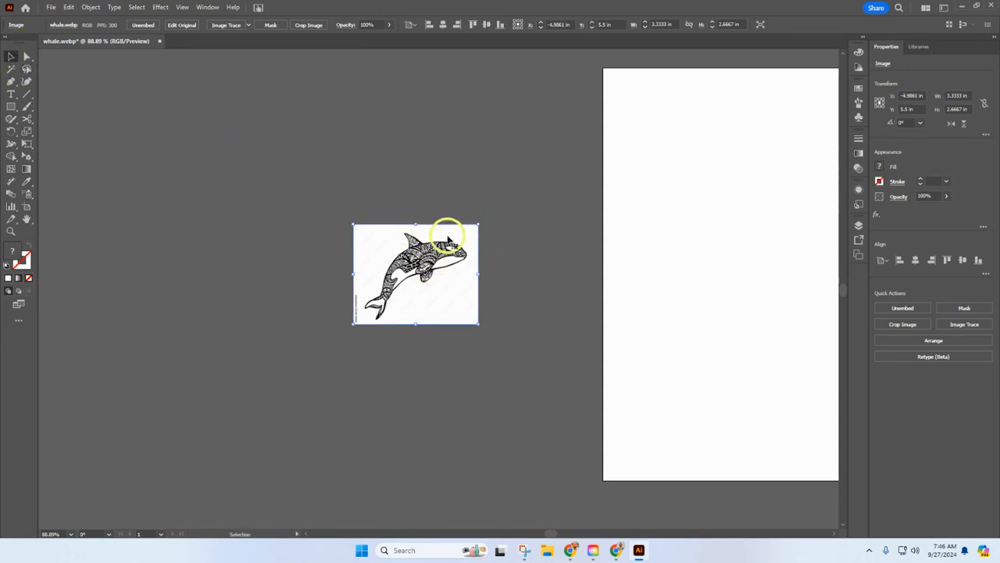
left_click(438, 164)
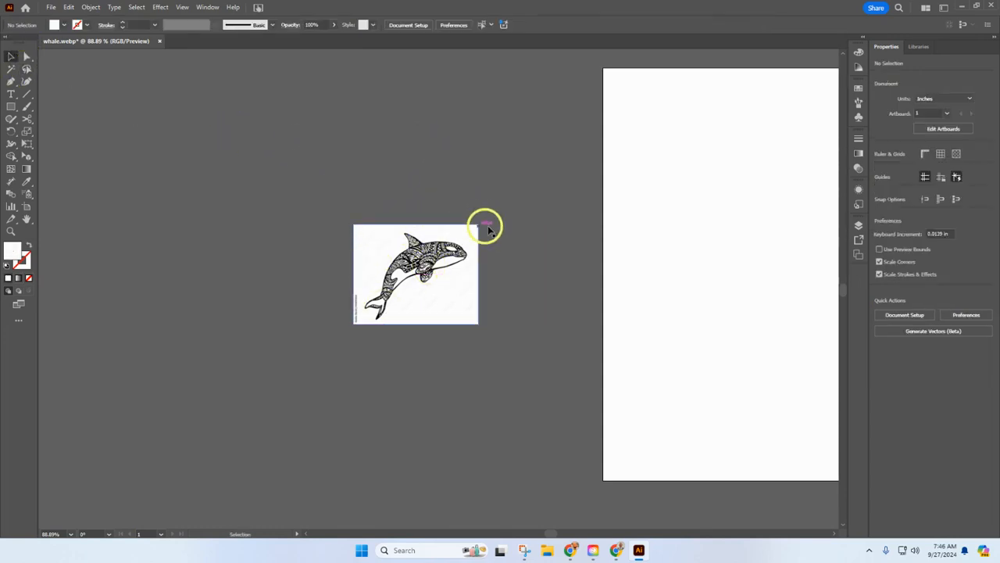
left_click(426, 274)
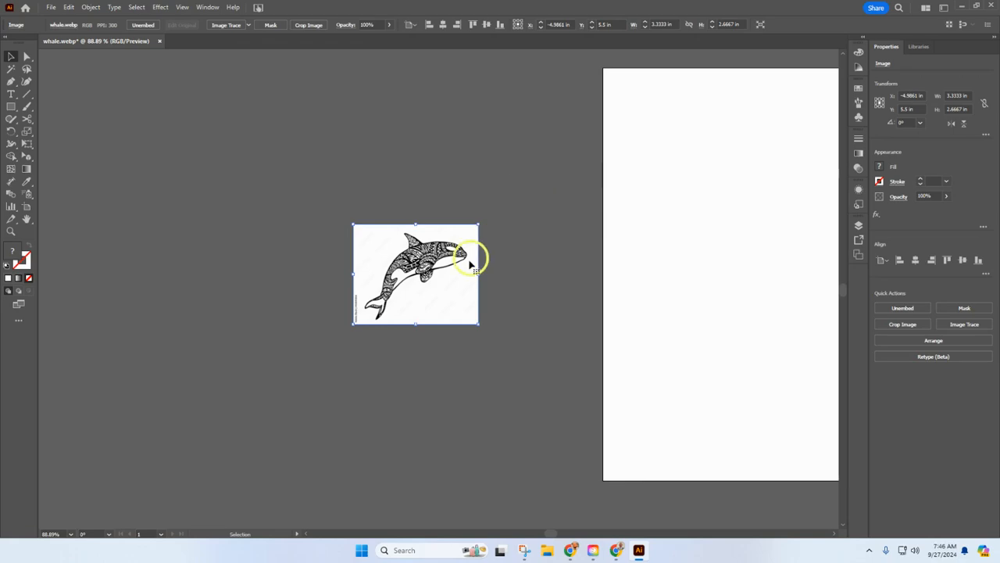
left_click_drag(449, 265, 436, 297)
Examine the whale image's patterned area up close at pixel level.
scroll(415, 273, "up", 10)
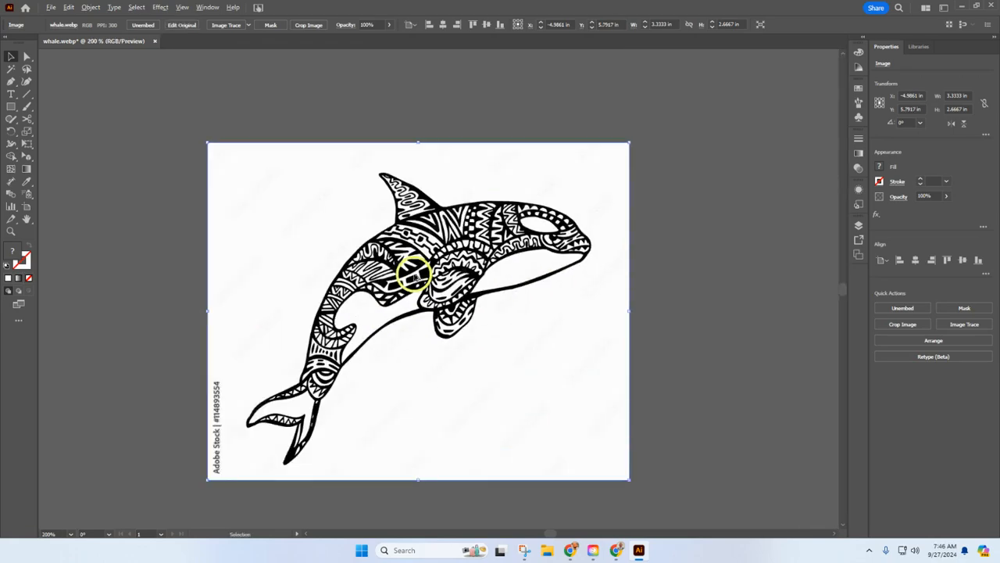
scroll(415, 273, "up", 3)
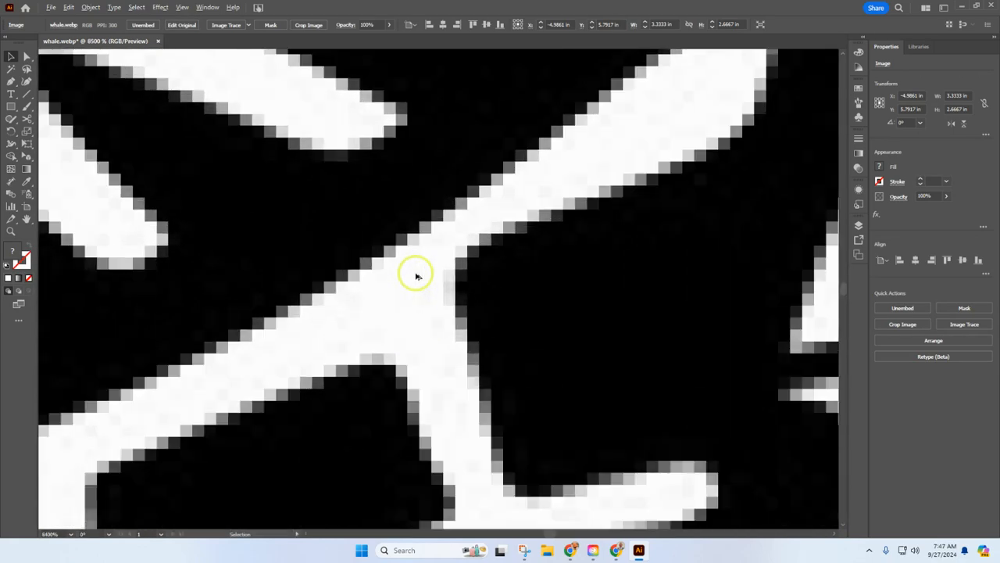
scroll(414, 273, "down", 12)
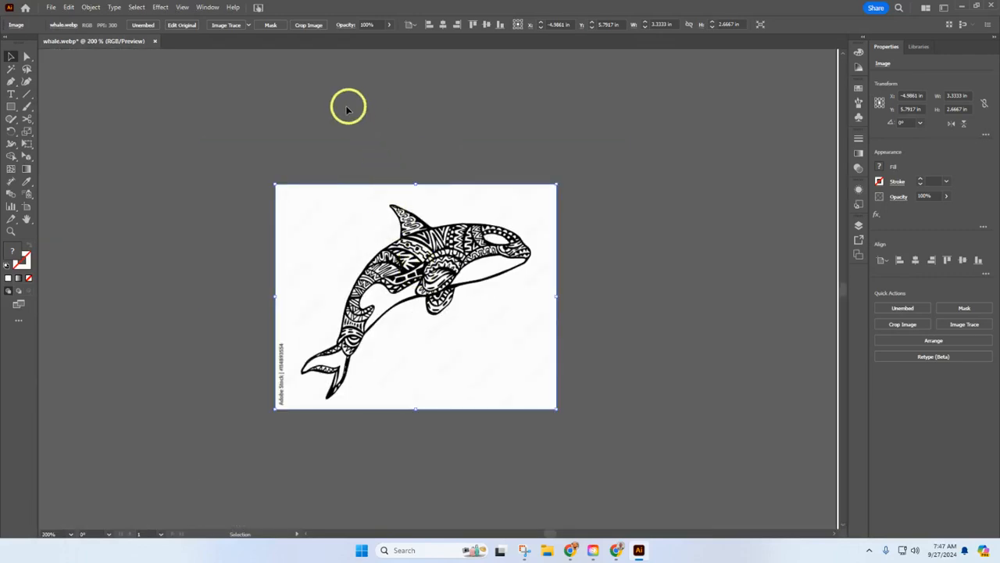
Change the workspace to Essentials.
left_click(207, 7)
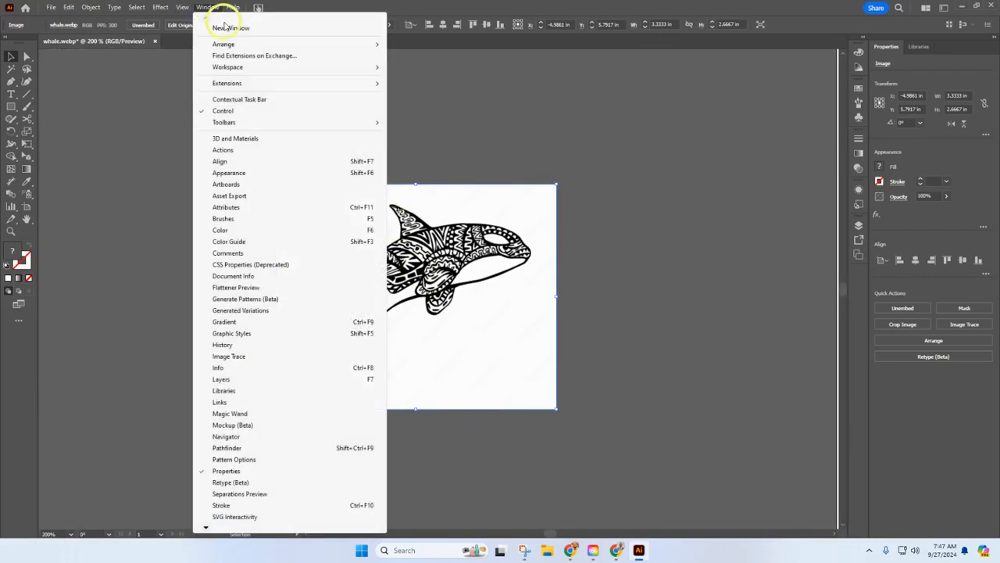
mouse_move(363, 71)
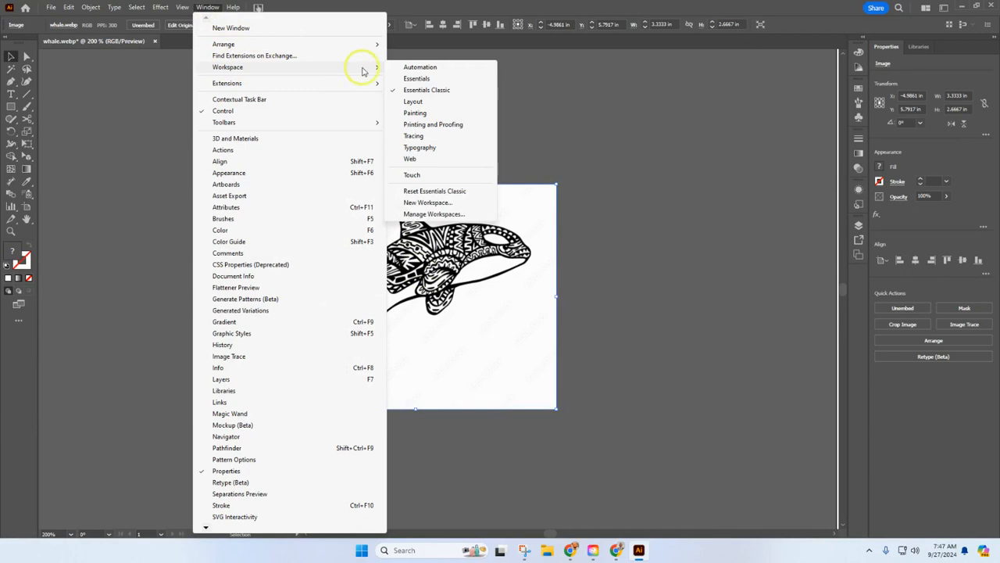
left_click(412, 81)
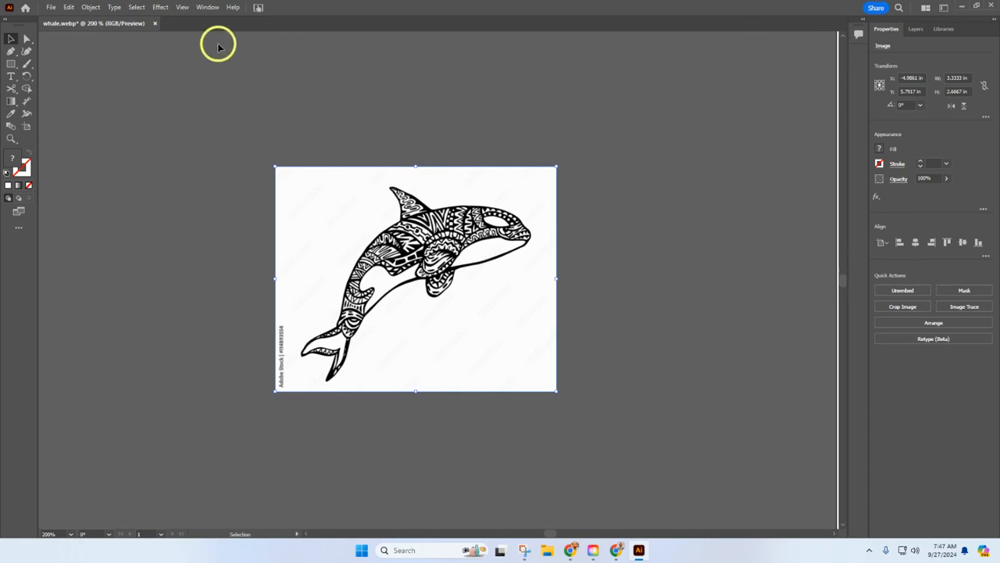
Change the workspace to Essentials Classic.
left_click(209, 7)
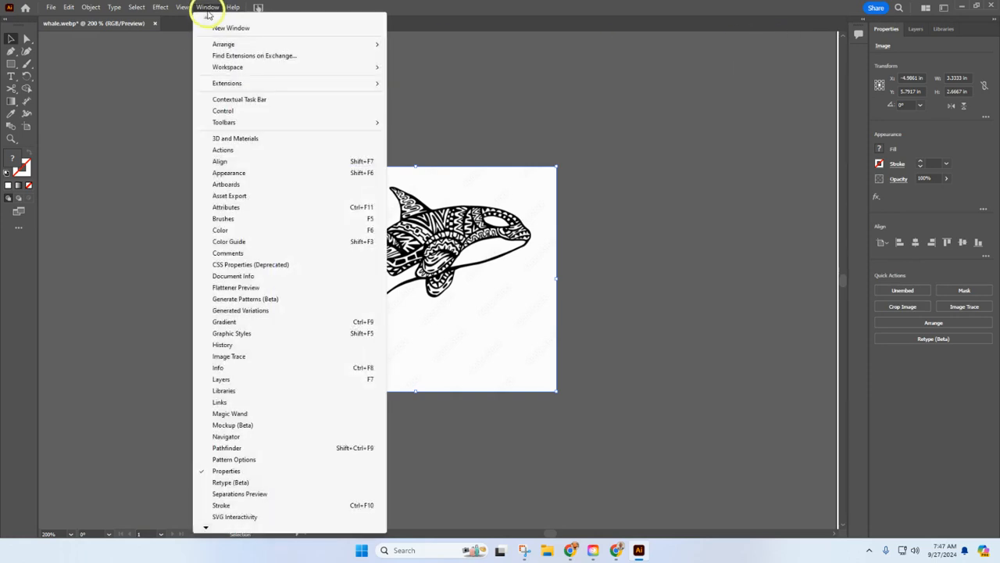
mouse_move(230, 67)
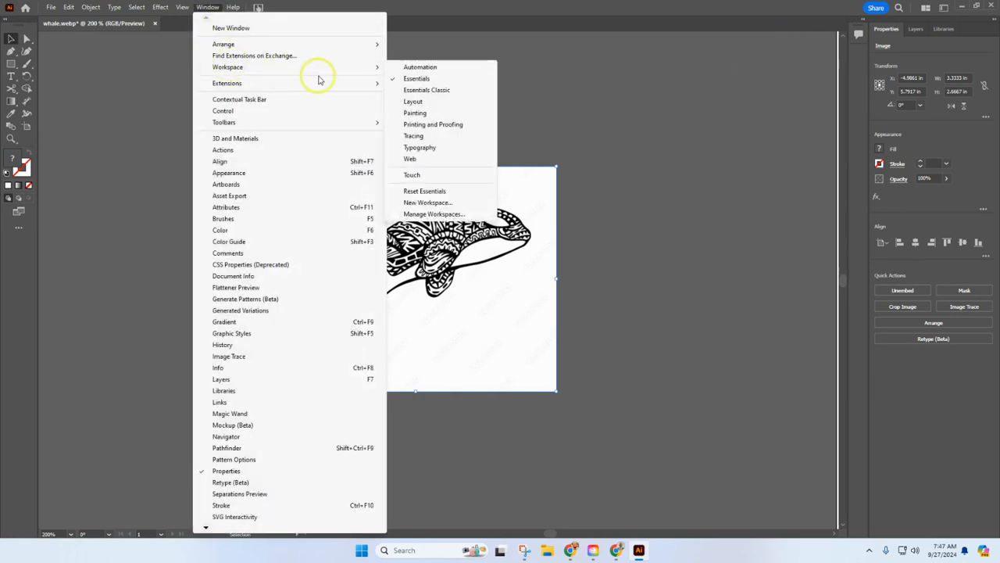
left_click(426, 90)
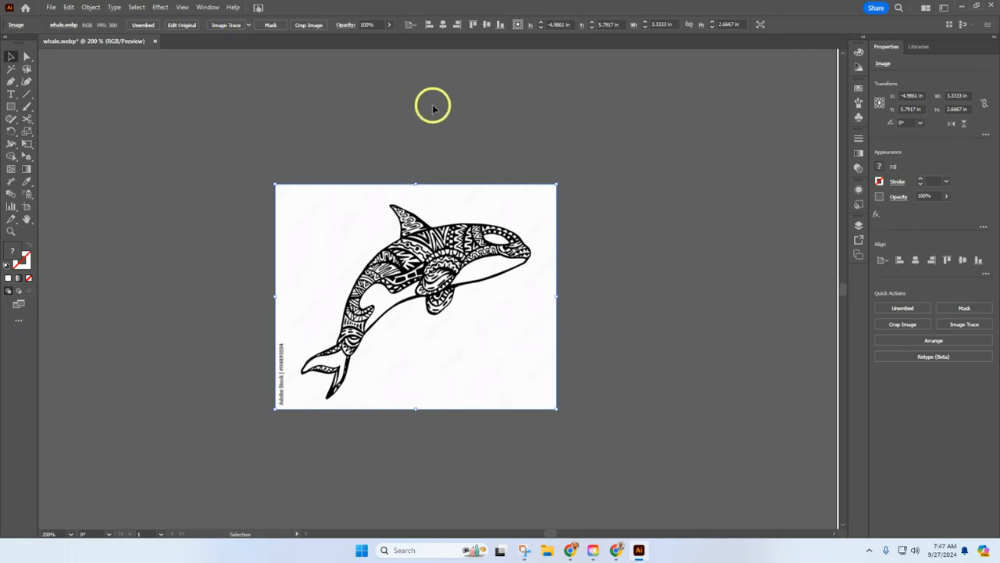
Image-trace the whale image with the [Default] preset and move the tracing slightly left to about X -5.31 in.
left_click(227, 28)
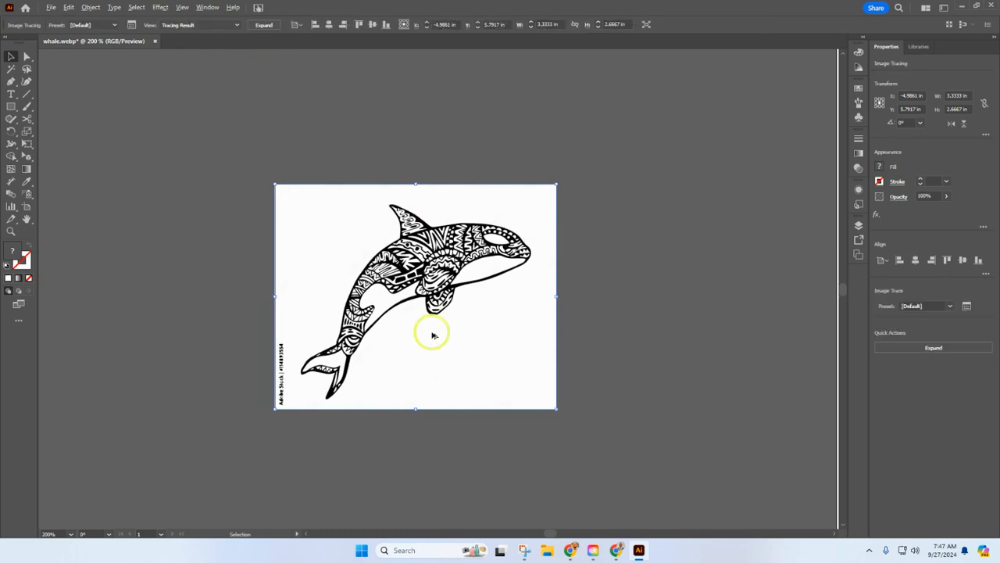
scroll(406, 285, "up", 9)
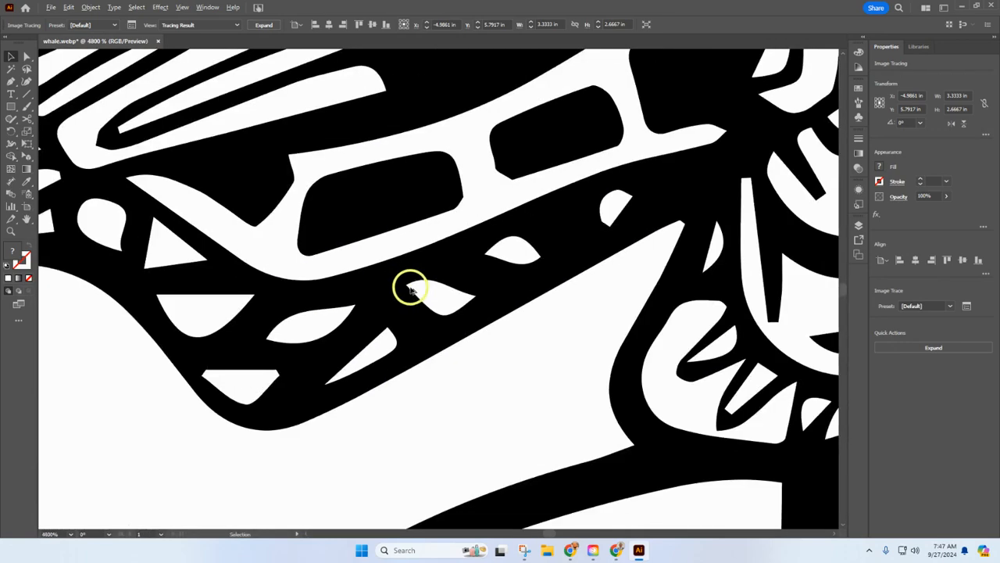
scroll(410, 289, "down", 9)
mouse_move(425, 294)
left_mouse_down()
mouse_move(436, 273)
mouse_move(420, 297)
left_mouse_up()
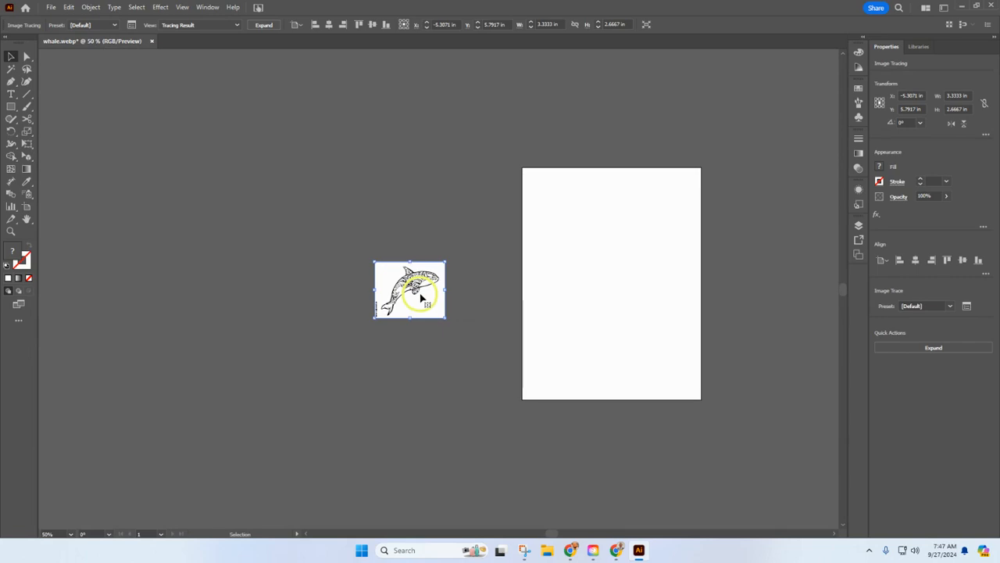
scroll(397, 285, "up", 3)
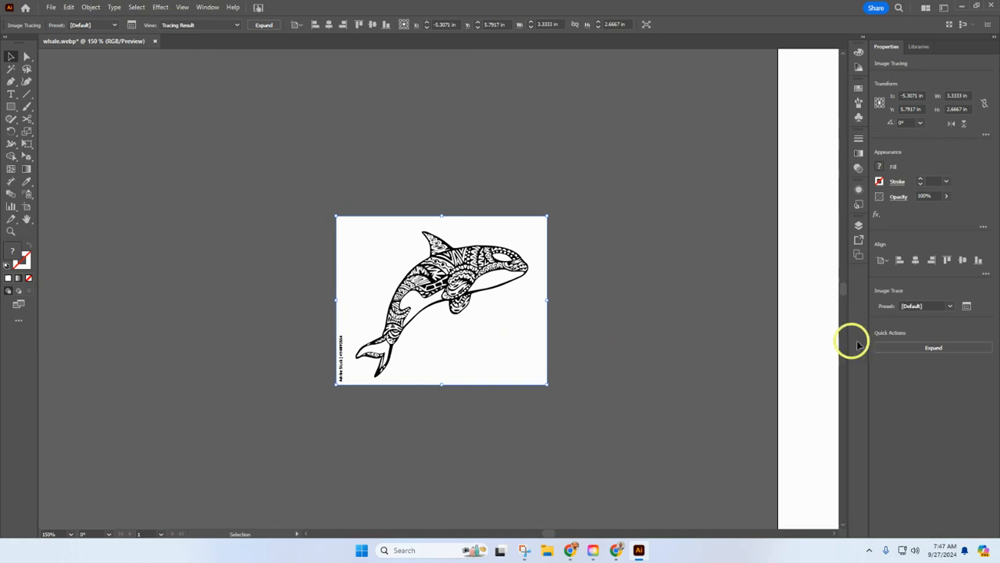
Expand the whale tracing into vector paths and ungroup the resulting objects.
left_click(927, 349)
left_click(926, 349)
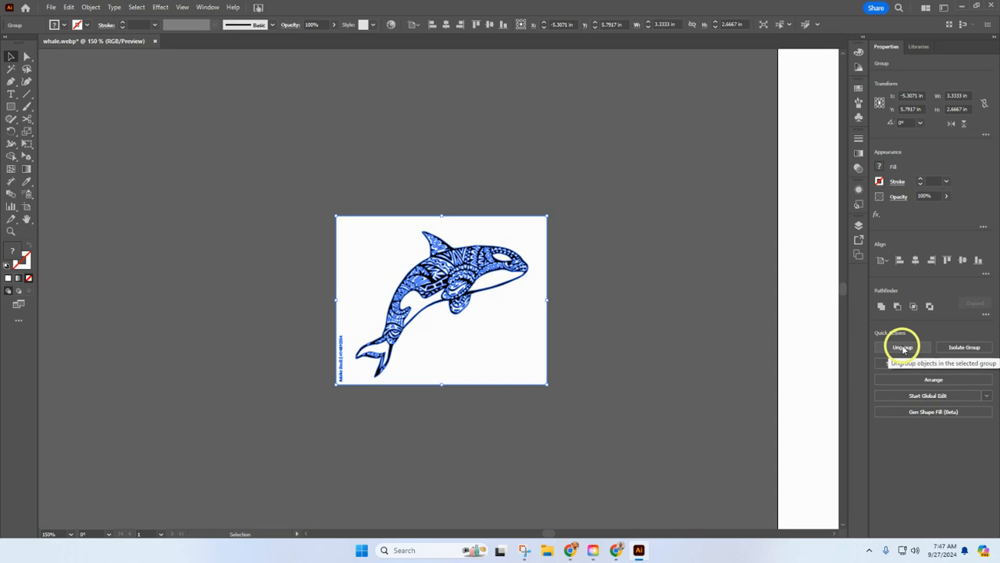
left_click(903, 348)
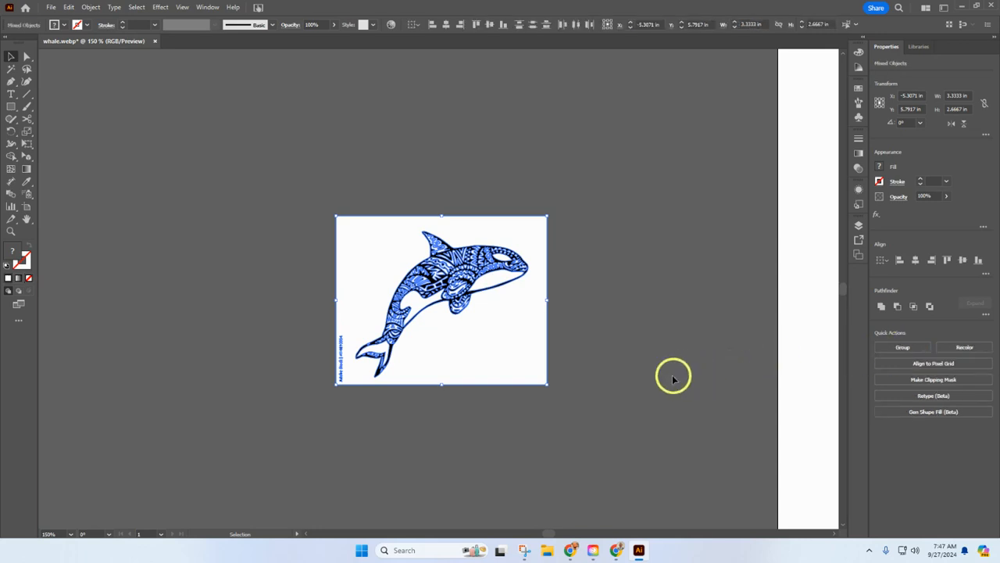
Select only the white background shape behind the whale and delete it.
left_click(631, 329)
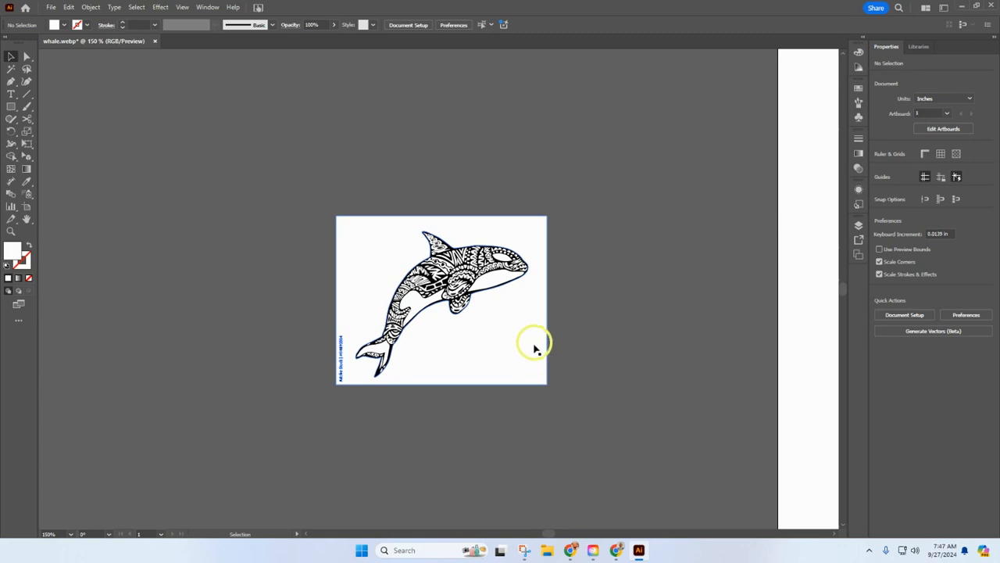
left_click(516, 361)
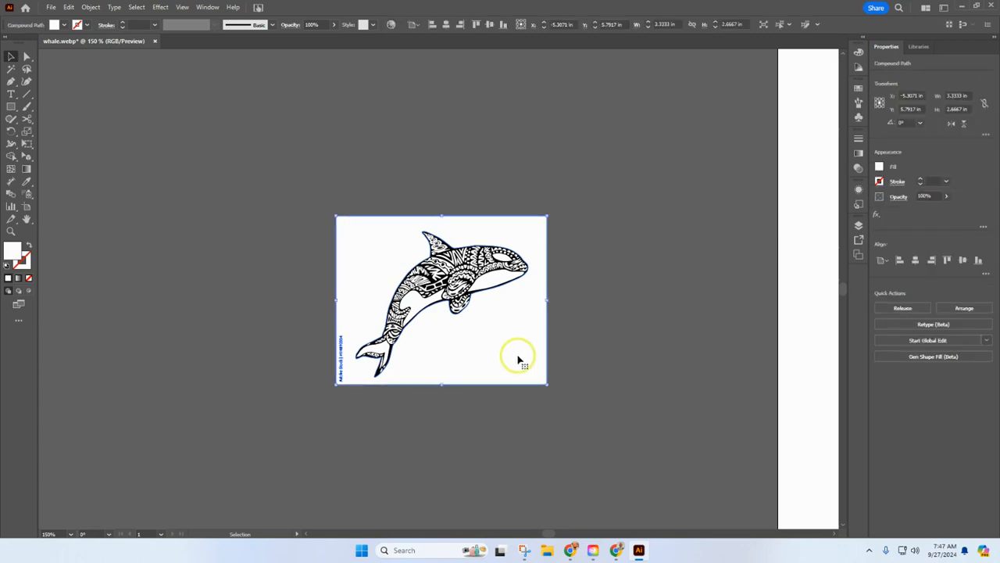
key("Delete")
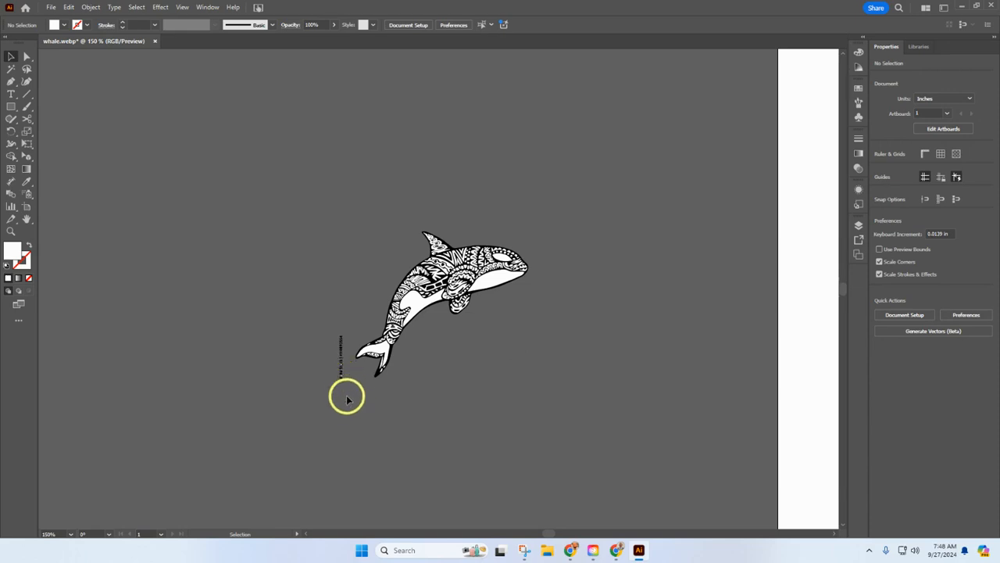
Delete the traced vertical Adobe Stock watermark text beside the whale's tail and check the remaining artwork up close.
left_click_drag(350, 400, 329, 329)
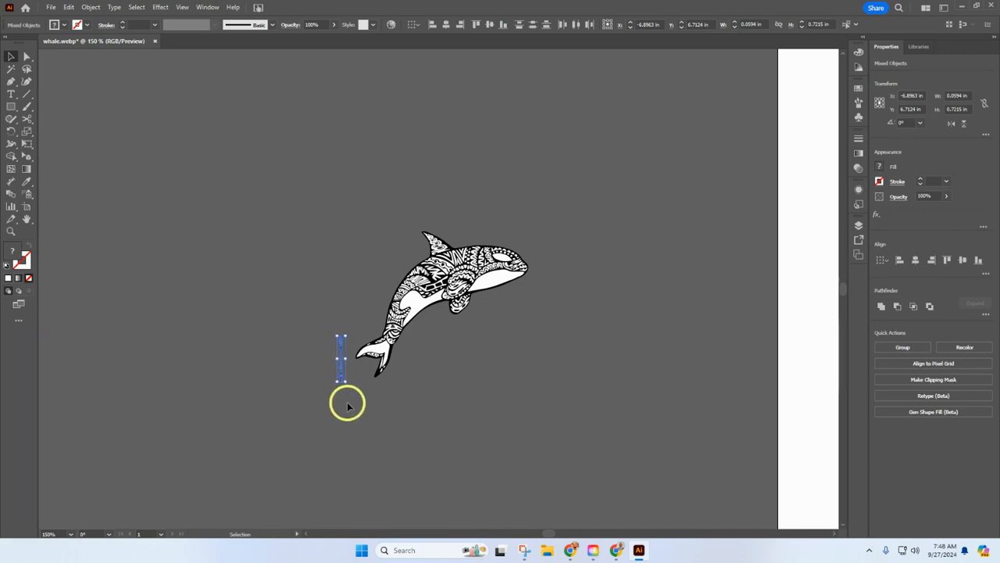
key("Delete")
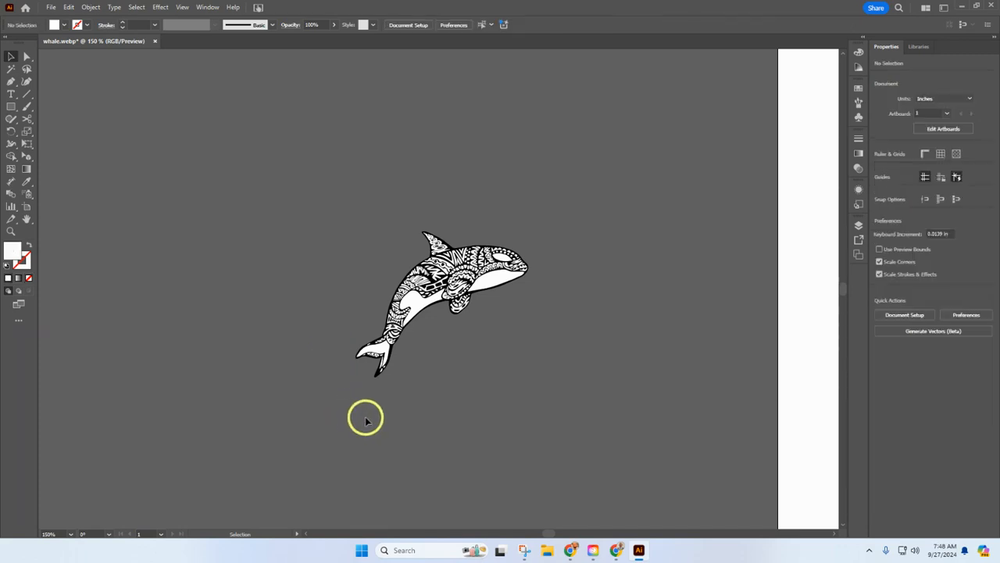
scroll(430, 312, "up", 7)
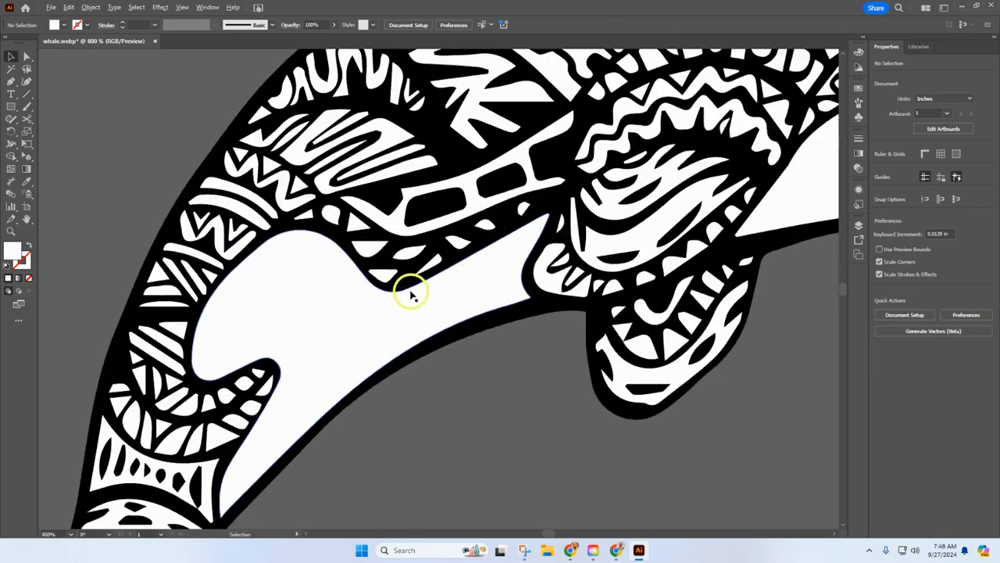
scroll(416, 286, "down", 7)
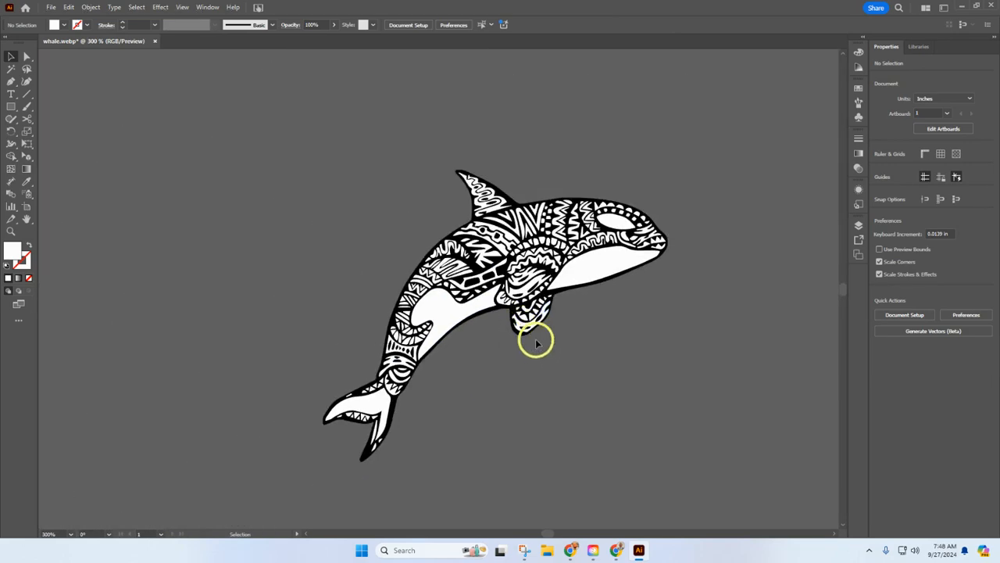